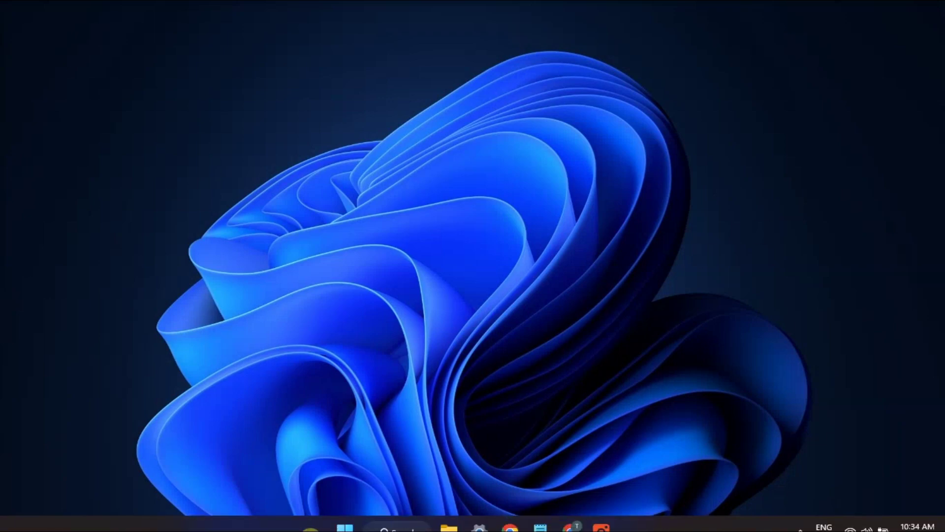
- Run the Indexing Options troubleshooter, reporting 'Search or indexing is slow', and proceed
left_click(340, 523)
type("inde")
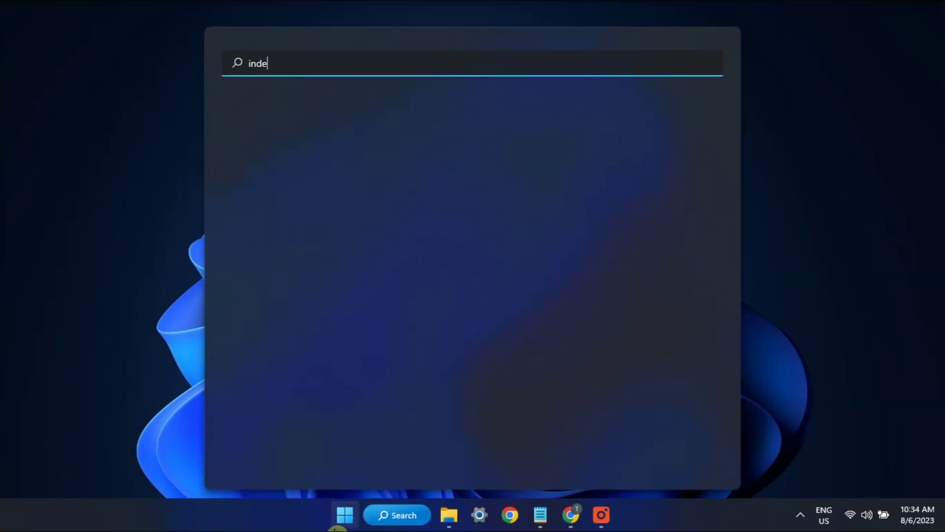
type("xing options")
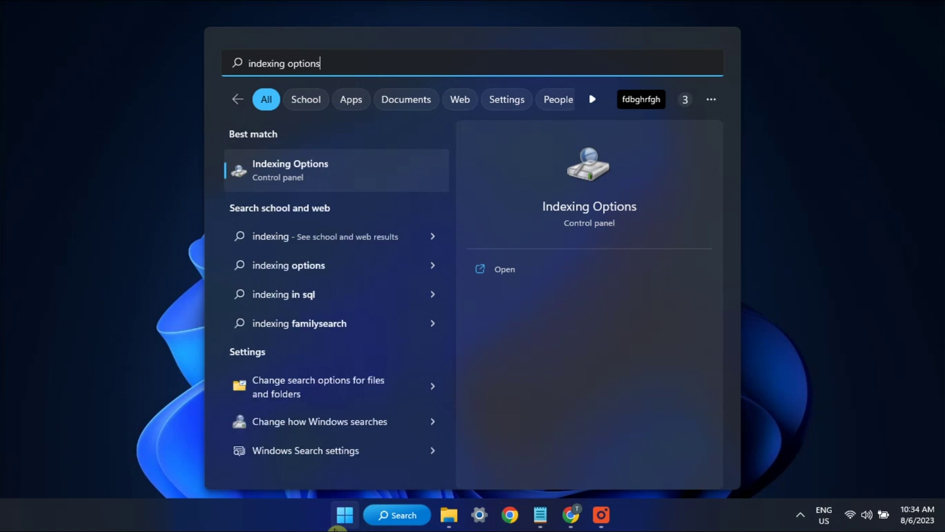
left_click(310, 184)
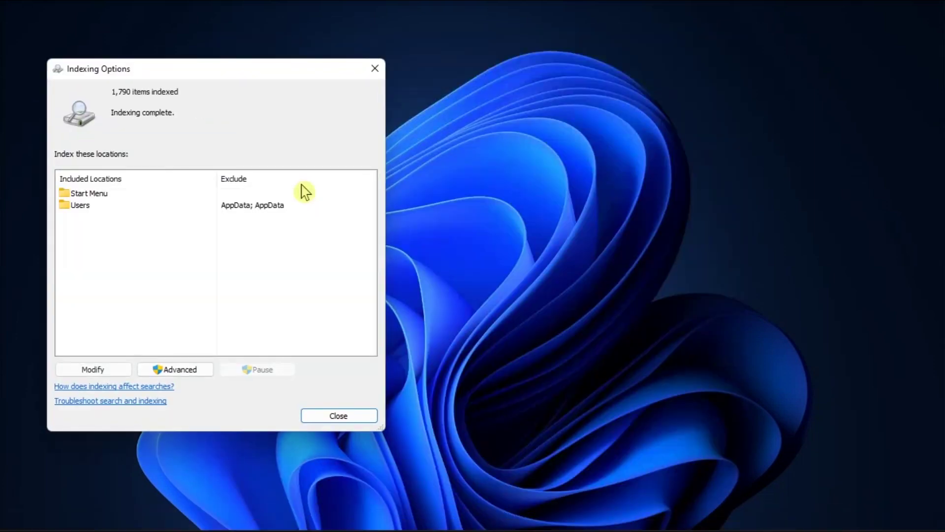
left_click(358, 418)
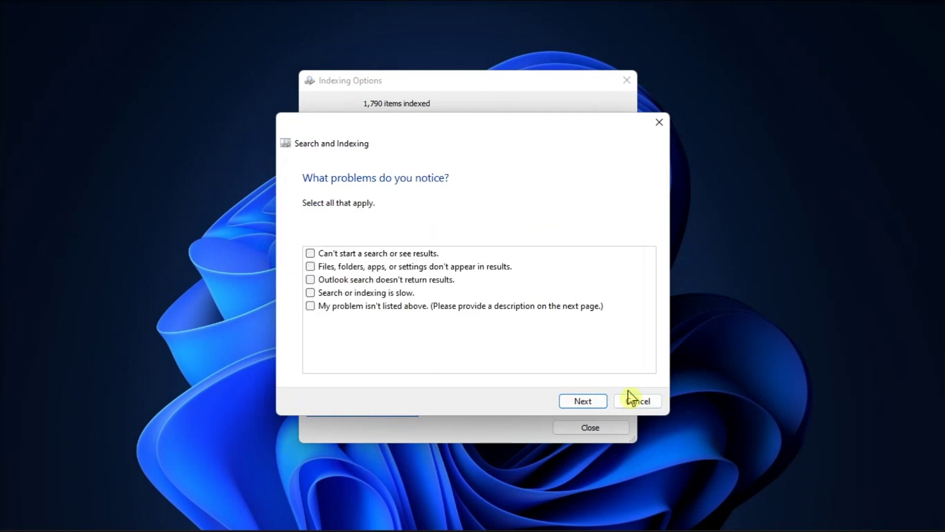
left_click(310, 293)
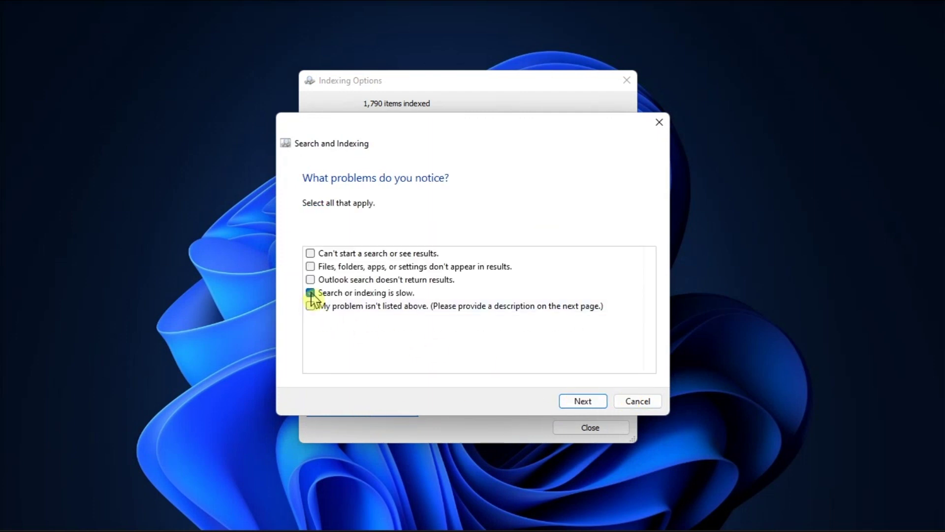
left_click(583, 401)
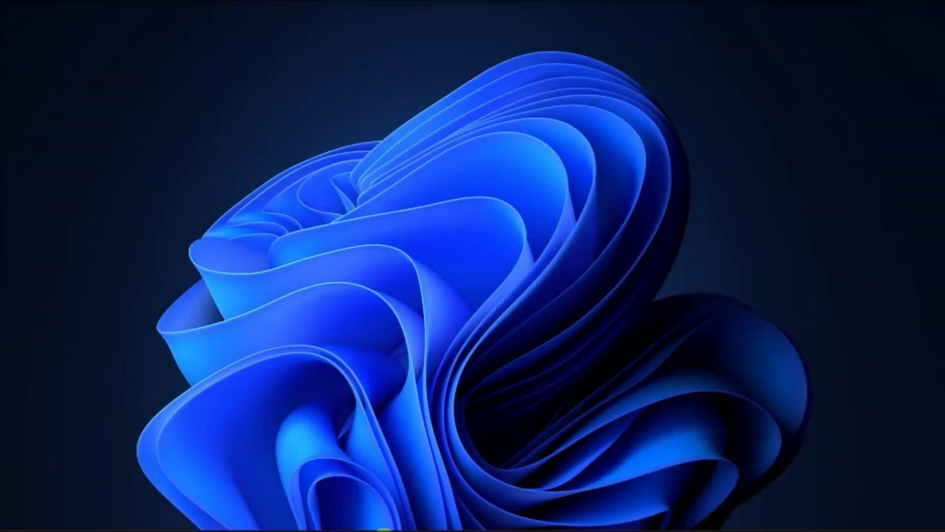
- In an admin Command Prompt, paste the DISM disable-feature command for SearchEngine-Client-Package, then close it
key("super")
type("COMMAND")
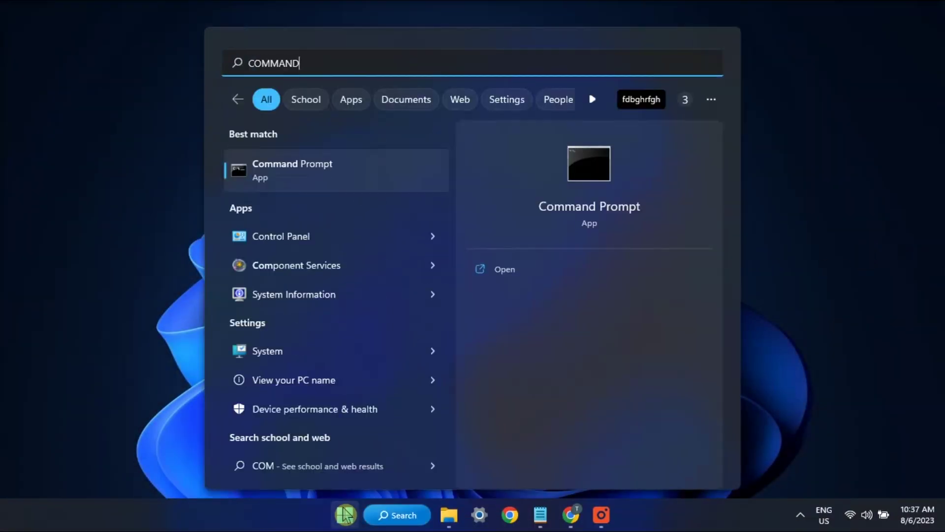
left_click(589, 295)
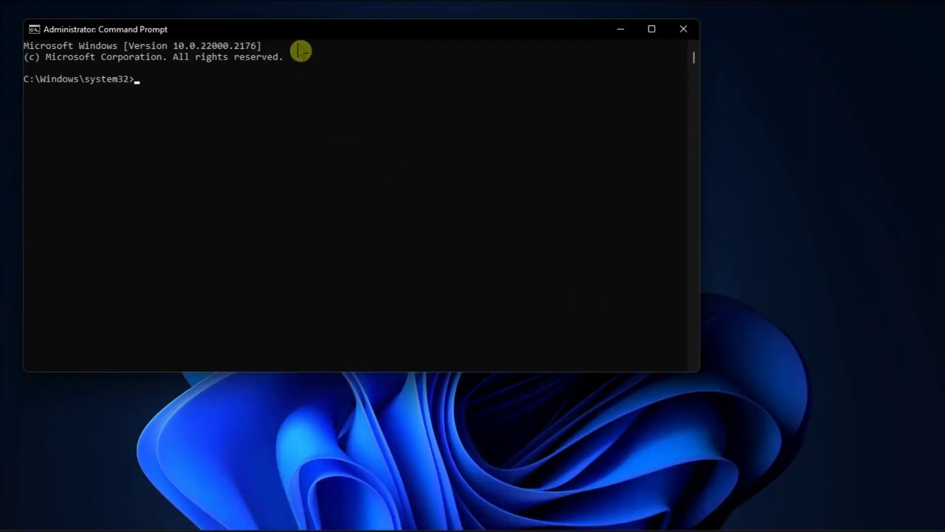
mouse_move(296, 30)
left_mouse_down()
mouse_move(436, 90)
mouse_move(429, 91)
left_mouse_up()
type("dism /online /disable-feature /featurename:SearchEngine-Client-Package")
left_click_drag(271, 130, 663, 137)
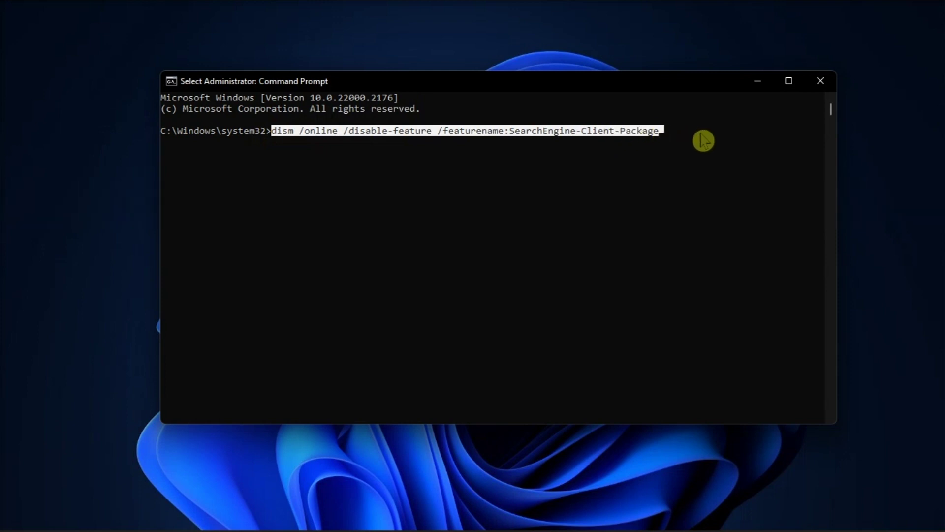
left_click(818, 83)
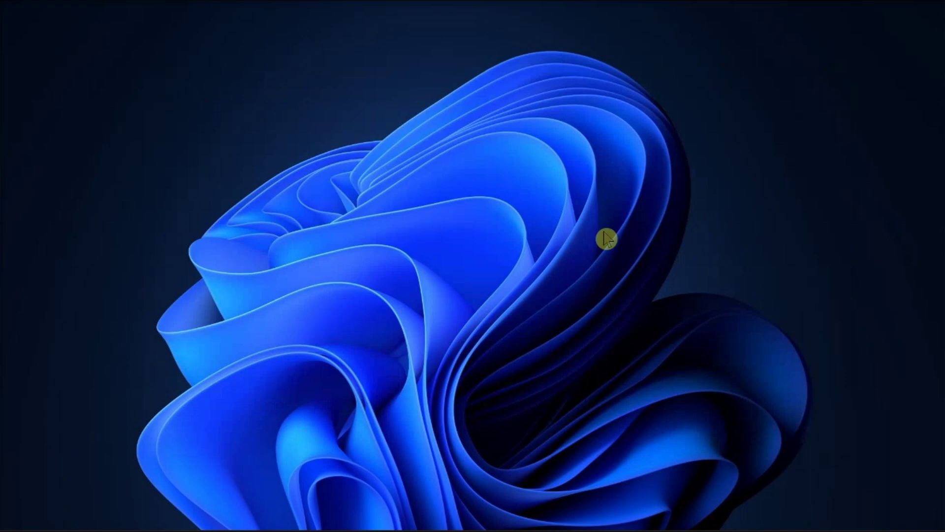
- In Services, select Windows Search and bring up its Stop/Restart context menu
left_click(363, 517)
type("SERVICES")
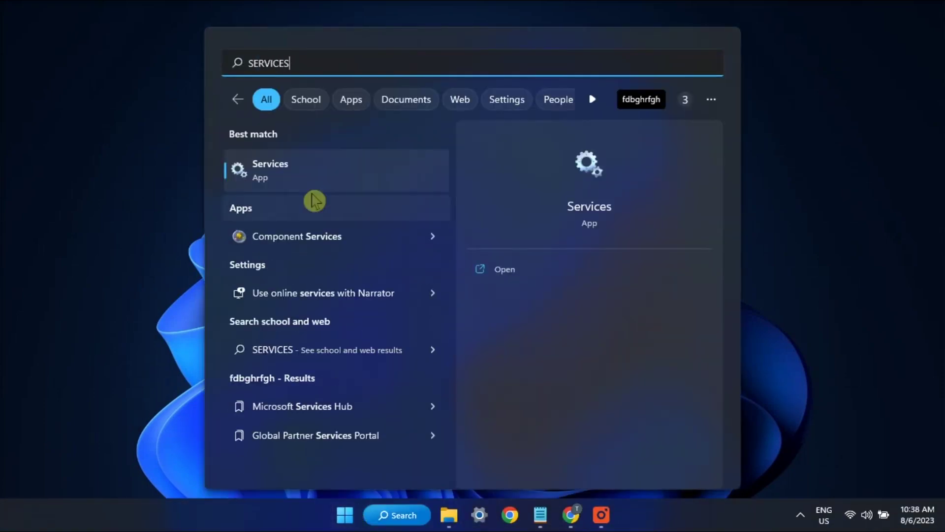
key("Return")
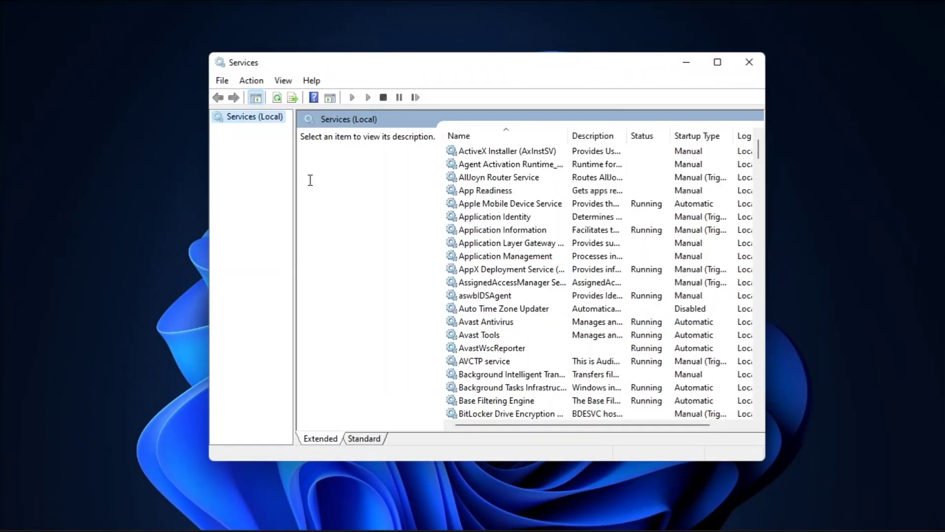
scroll(622, 327, "down", 10)
scroll(623, 327, "down", 20)
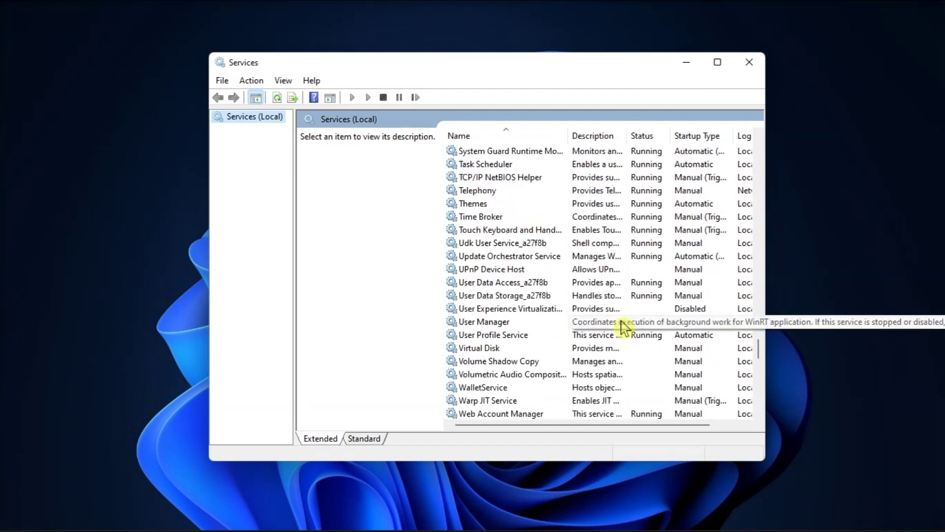
scroll(622, 327, "down", 20)
left_click(502, 310)
right_click(502, 312)
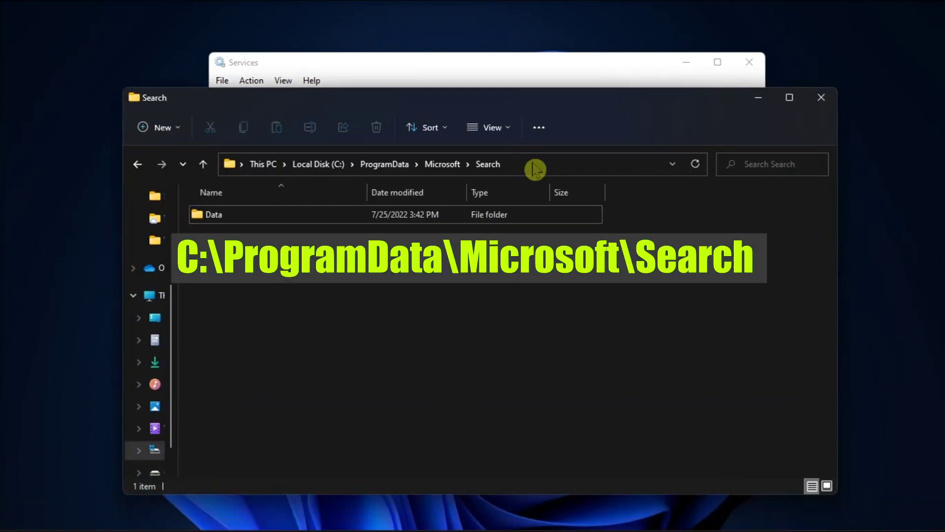
- In C:\ProgramData\Microsoft\Search, bring up the Delete action for the Data folder
left_click(535, 165)
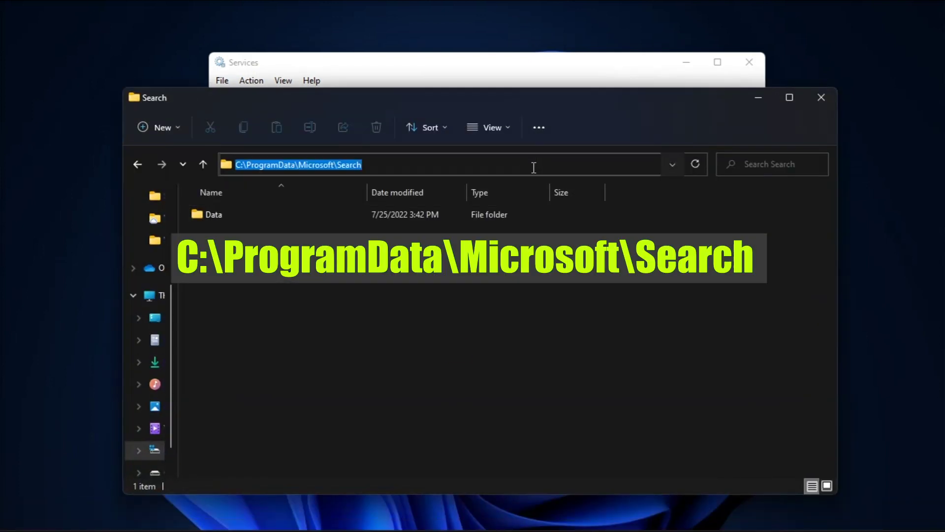
left_click(527, 165)
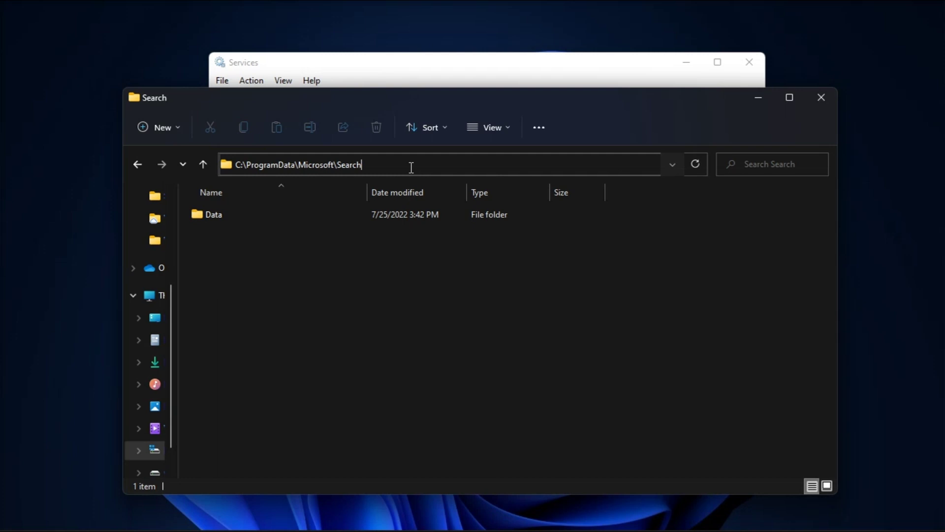
right_click(295, 218)
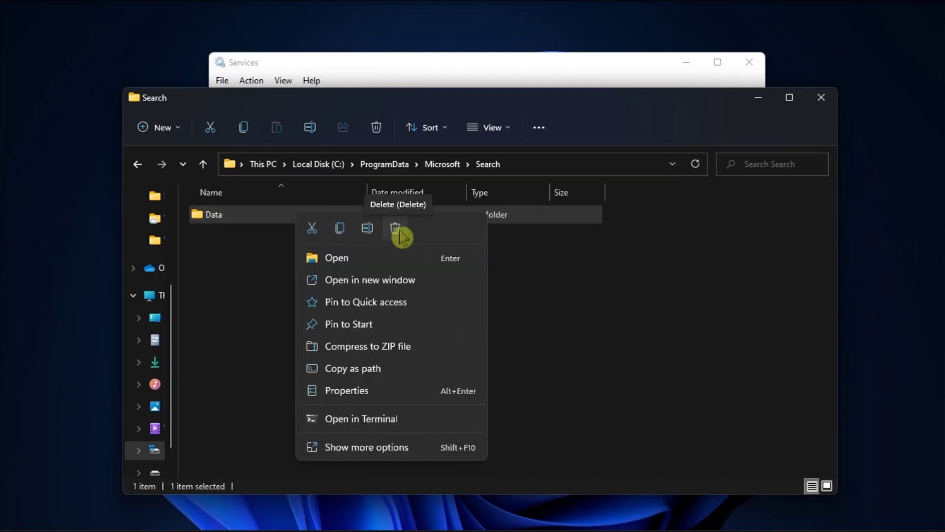
- In an admin Command Prompt, enter and highlight the DISM enable-feature command for SearchEngine-Client-Package
key("super")
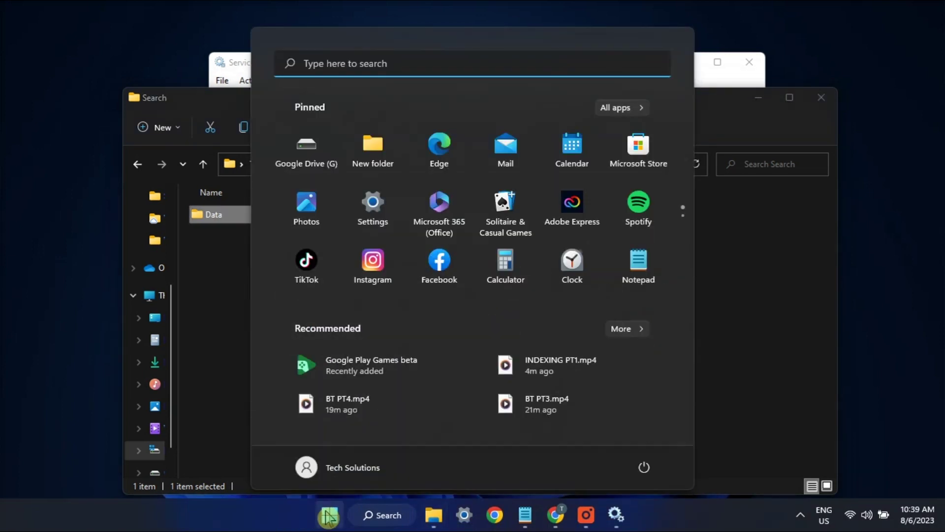
type("COMMAND")
left_click(583, 291)
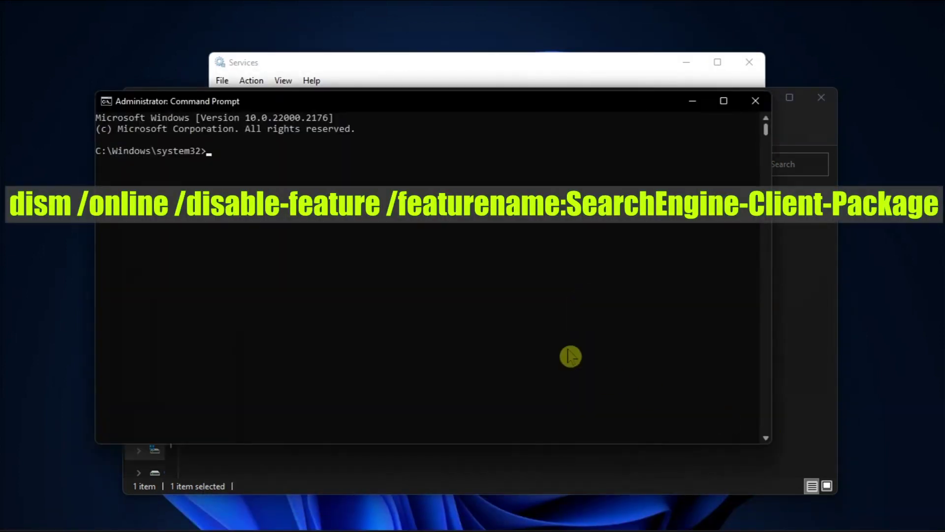
type("dism /online /enable-feature /featurename:SearchEngine-Client-Package")
left_click_drag(207, 151, 631, 164)
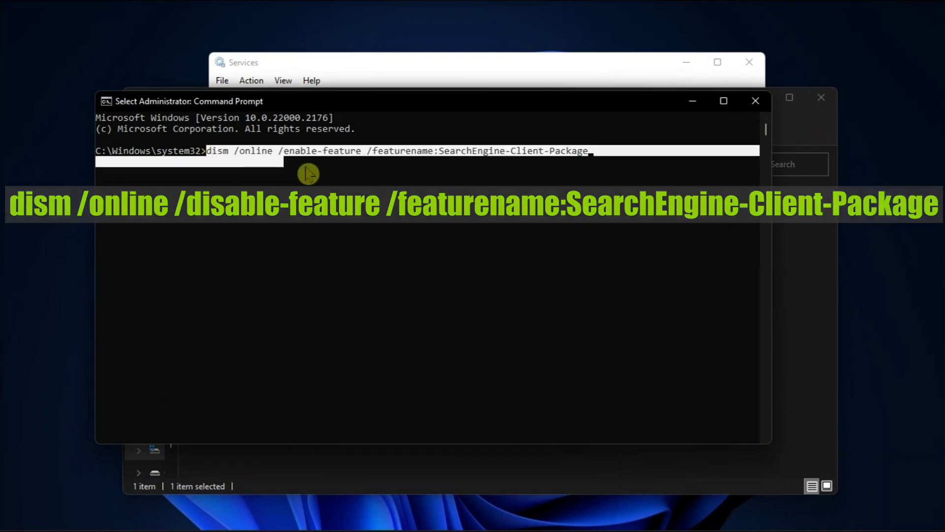
left_click(629, 158)
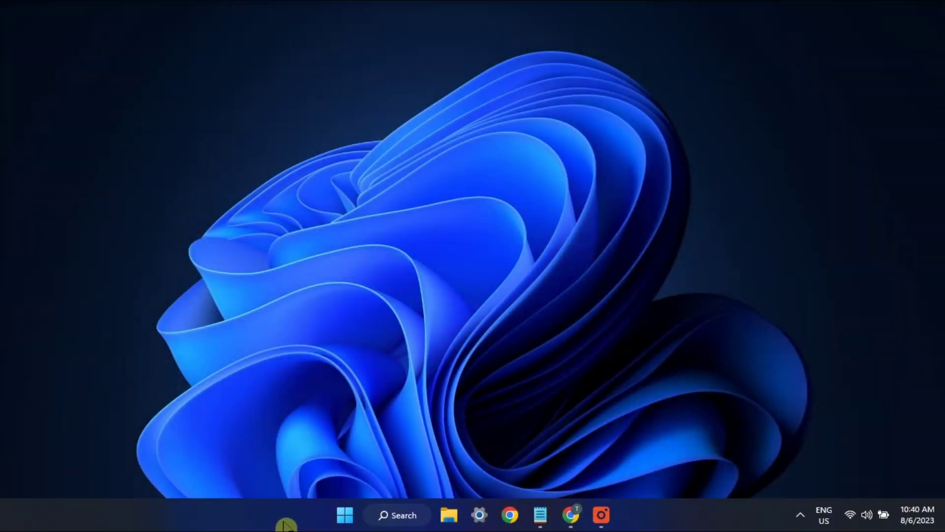
- In Task Manager's Details list, locate SearchIndexer.exe and bring up its End task menu
right_click(286, 524)
left_click(330, 491)
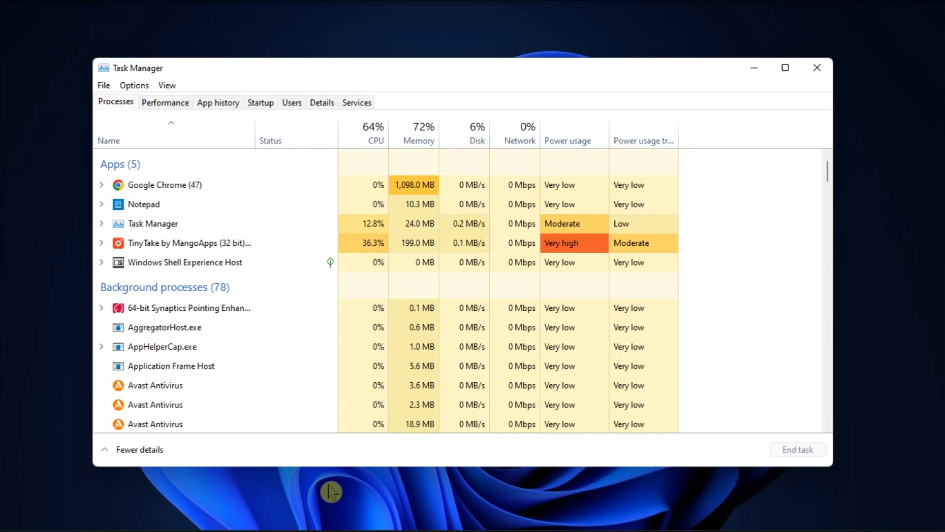
left_click(322, 103)
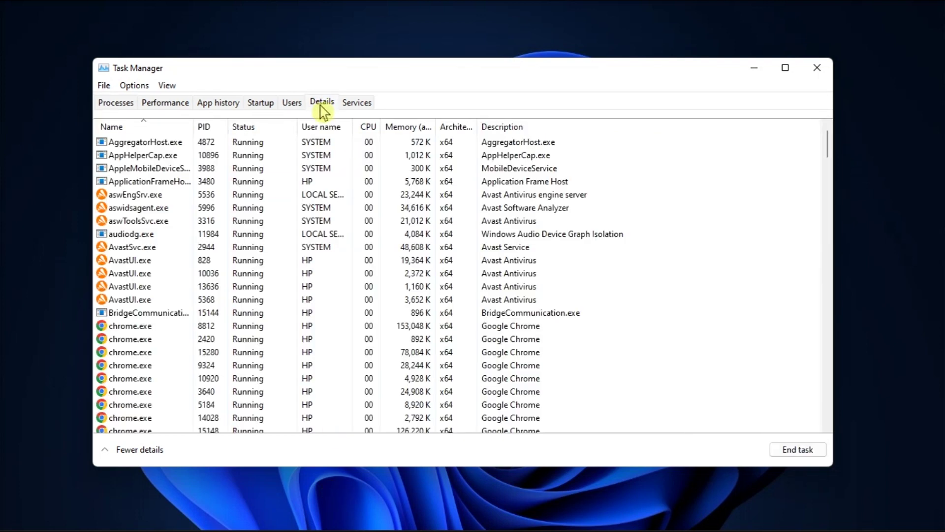
scroll(302, 310, "down", 8)
scroll(302, 311, "down", 13)
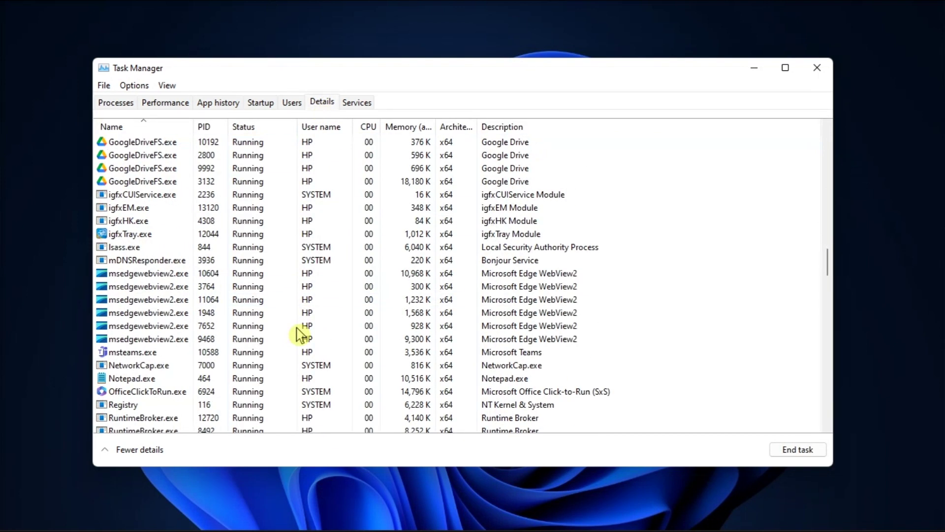
scroll(299, 333, "down", 7)
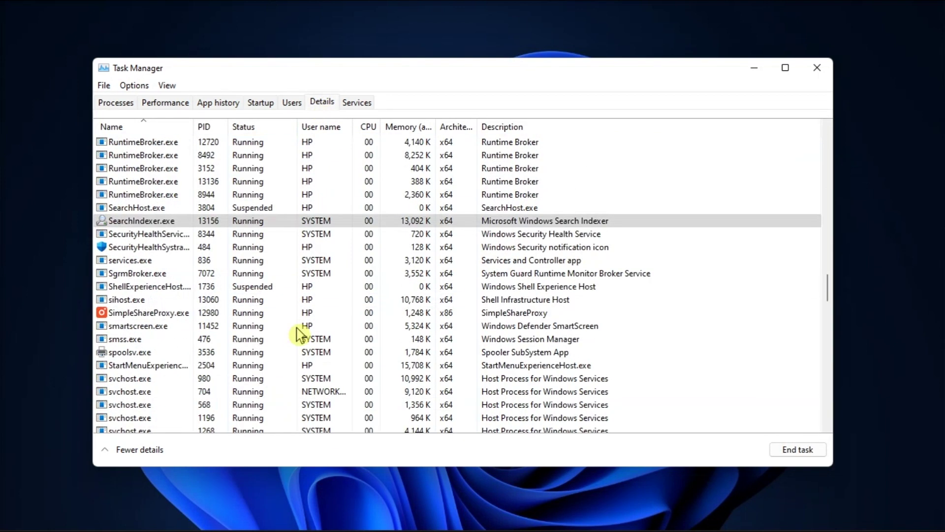
right_click(150, 223)
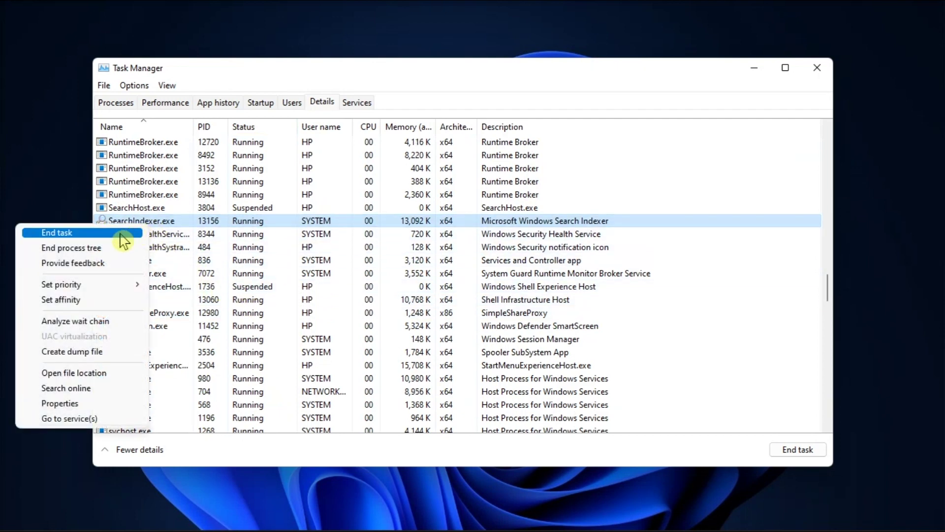